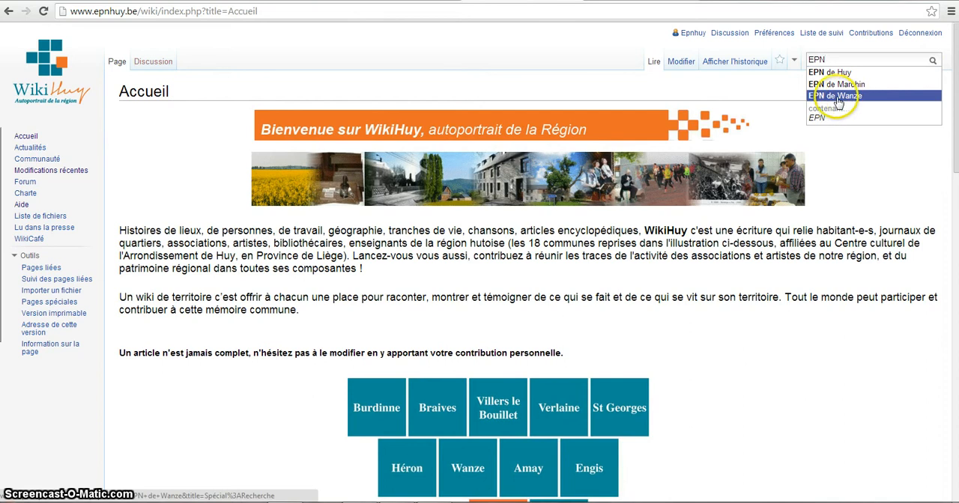
Open the EPN de Wanze article from the search suggestions and start editing its wikitext.
click(827, 97)
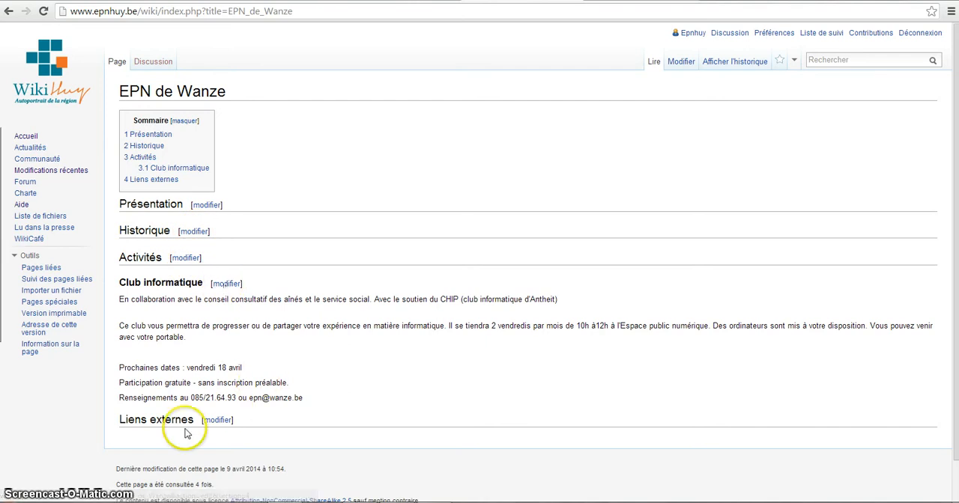
click(681, 63)
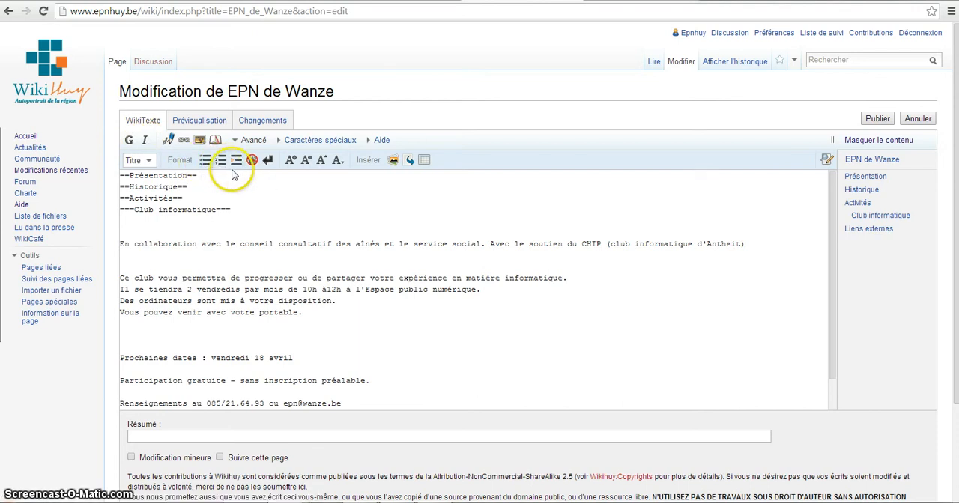
click(291, 166)
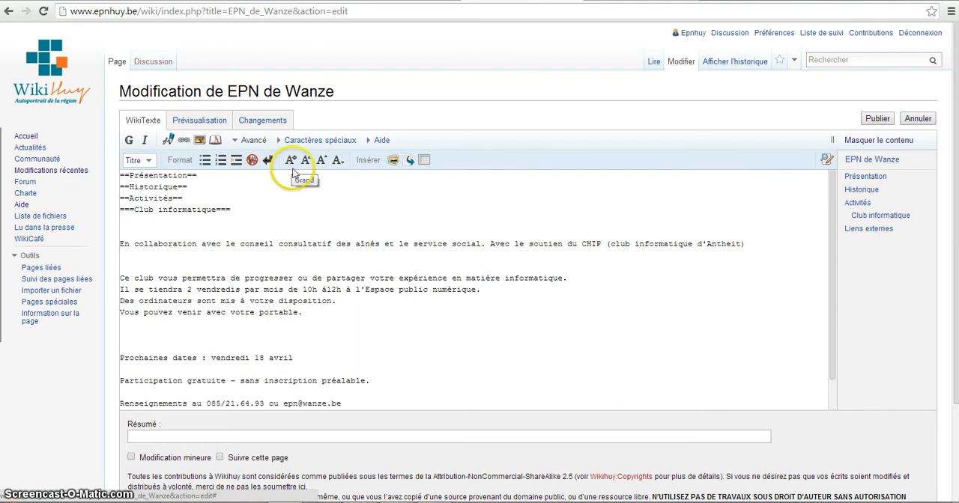
click(337, 164)
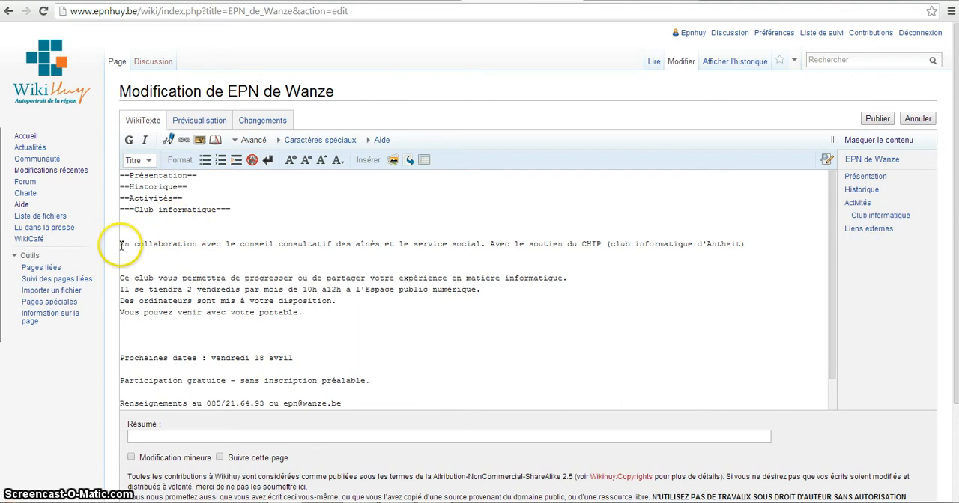
Enlarge the "En collaboration avec le conseil consultatif" line with big tags and preview the page.
drag(120, 245, 639, 253)
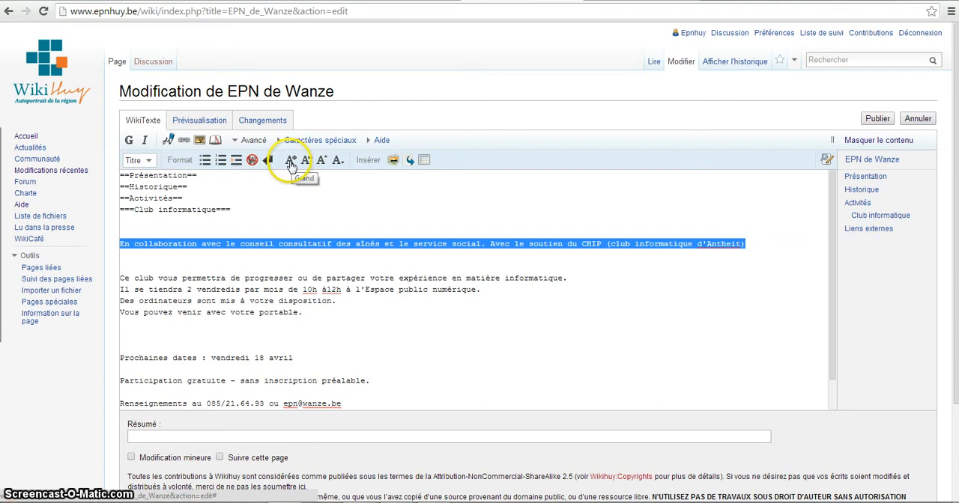
click(291, 164)
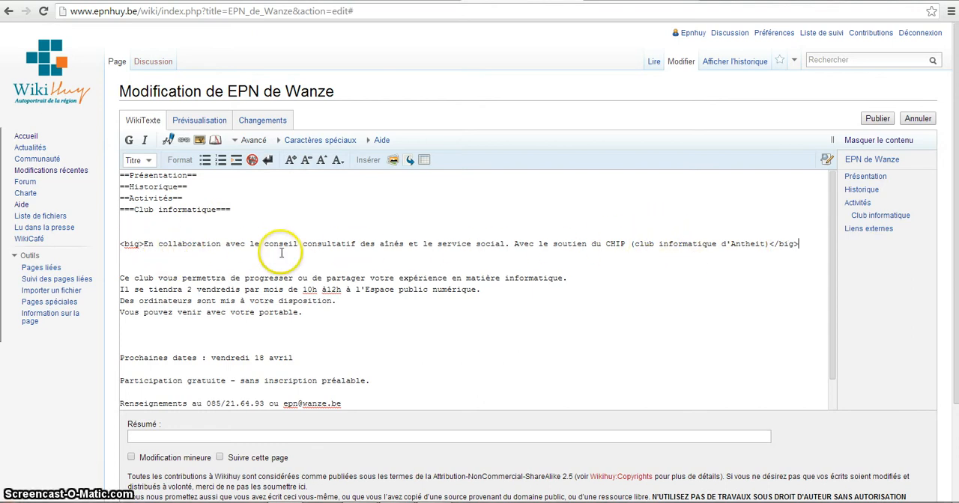
click(189, 123)
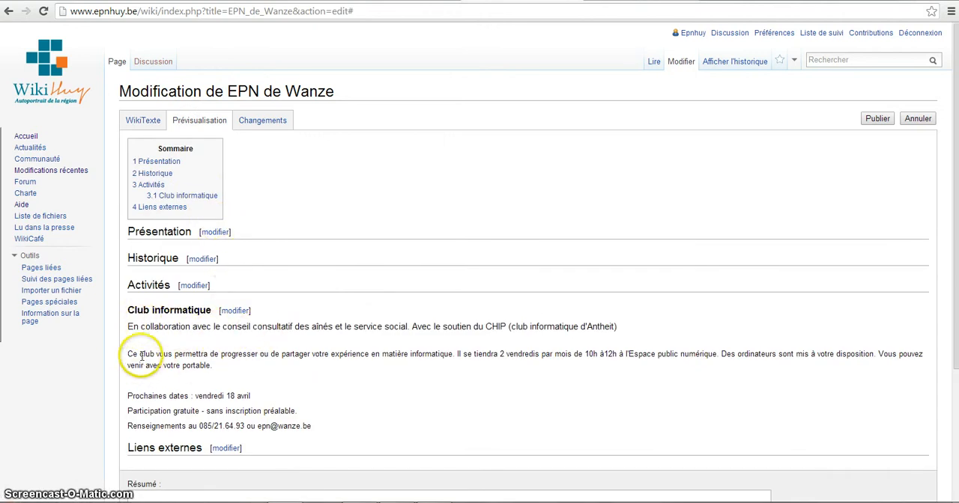
click(135, 121)
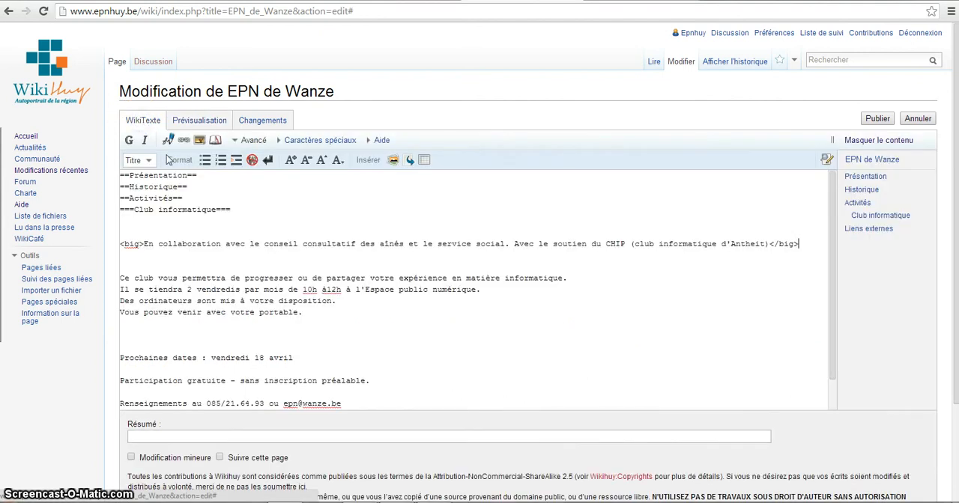
Apply a second level of big tags to the whole "En collaboration" line and preview the larger text.
click(119, 247)
drag(120, 244, 755, 259)
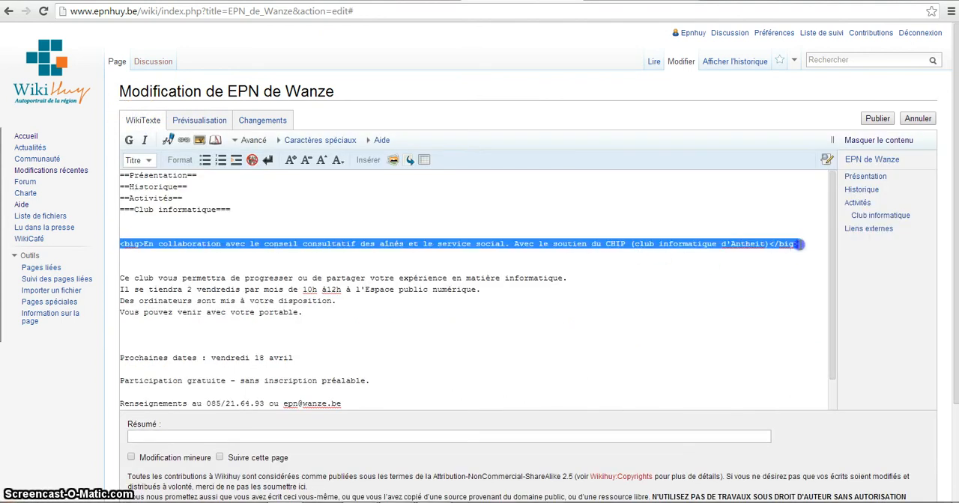
click(292, 163)
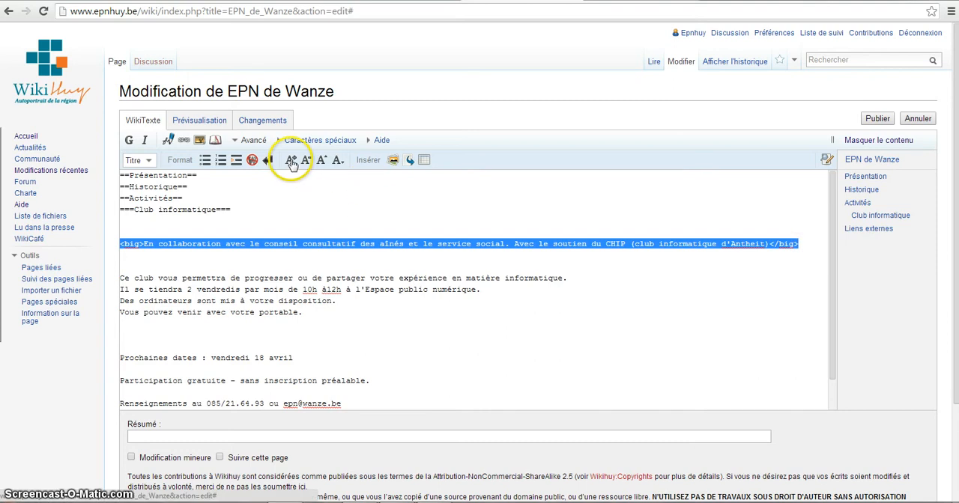
click(291, 163)
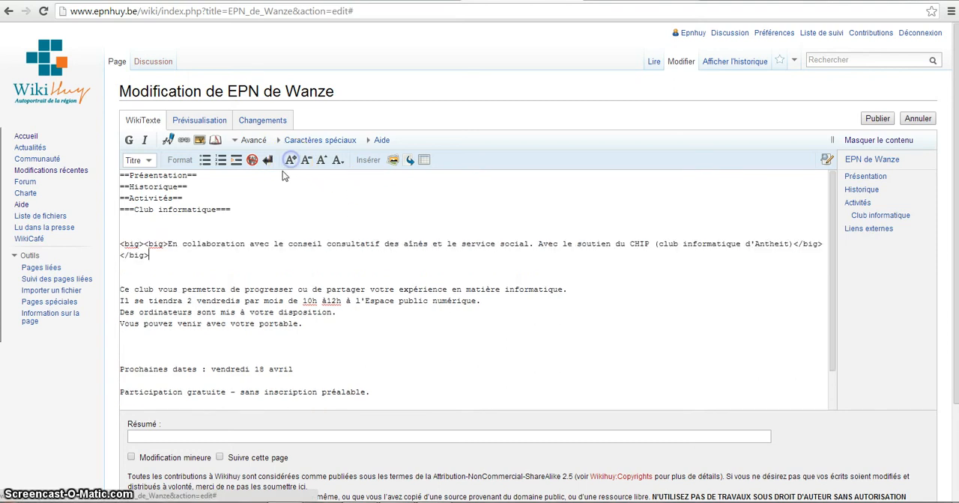
click(199, 121)
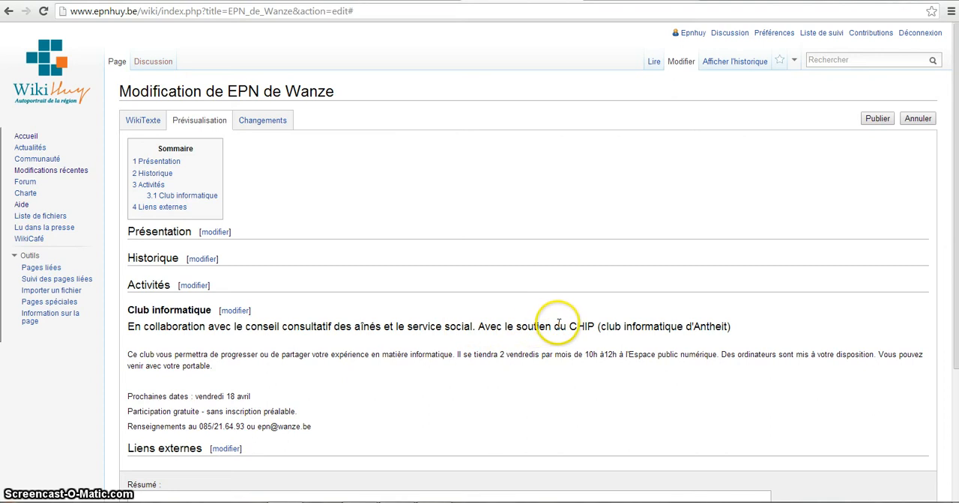
click(140, 123)
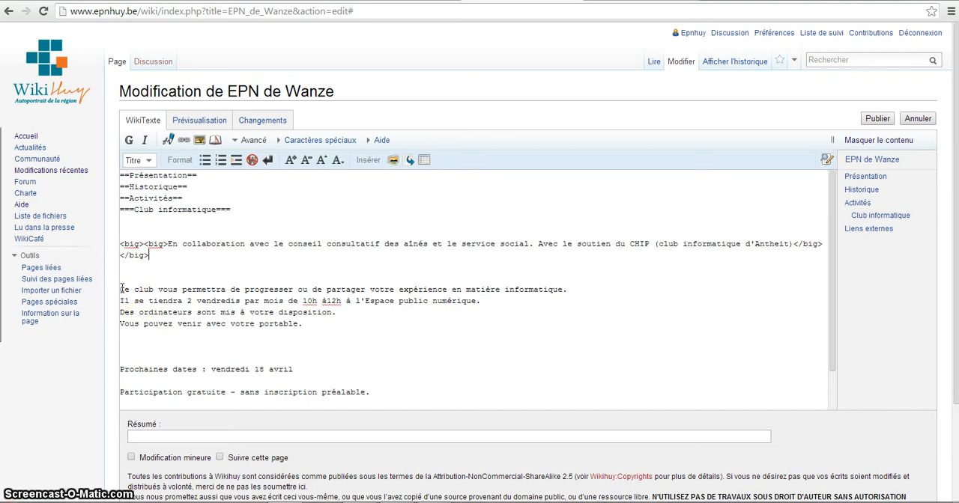
Turn the "Ce club vous permettra" and "Prochaines dates" lines into bulleted list items and preview the page.
drag(122, 290, 584, 289)
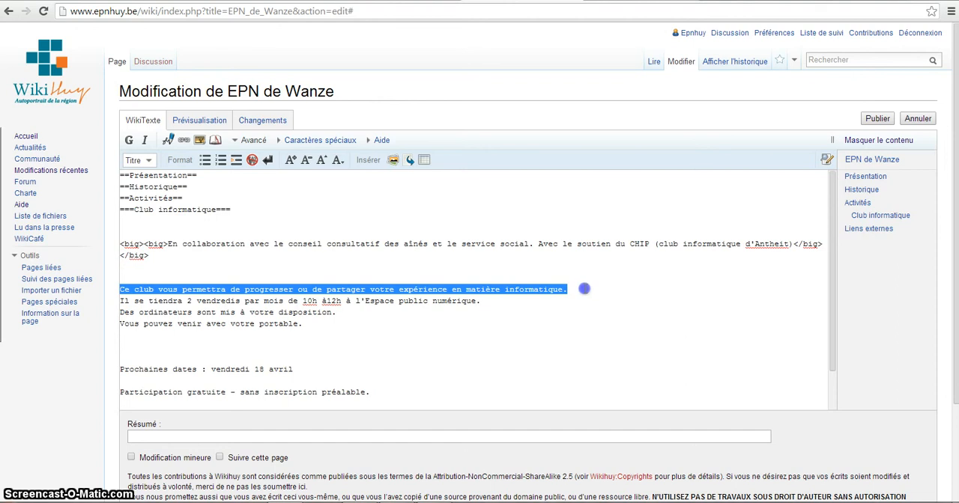
click(204, 161)
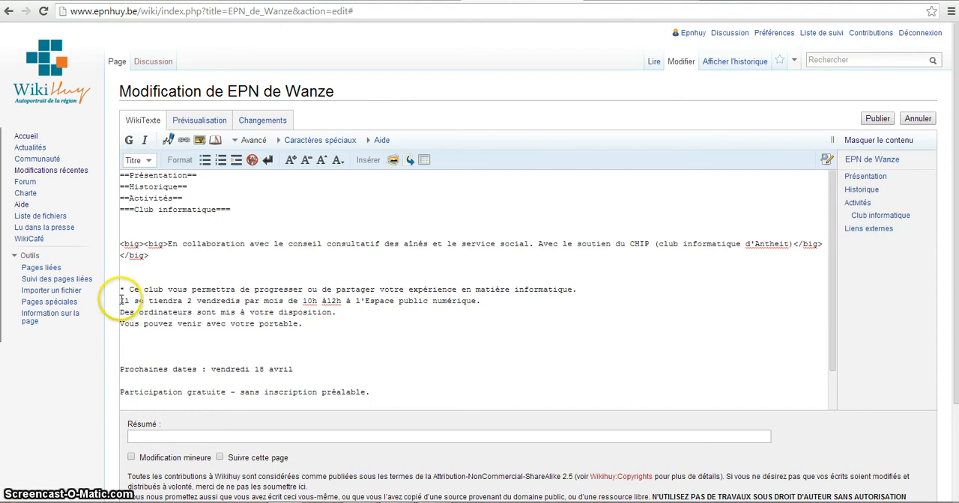
drag(182, 301, 307, 300)
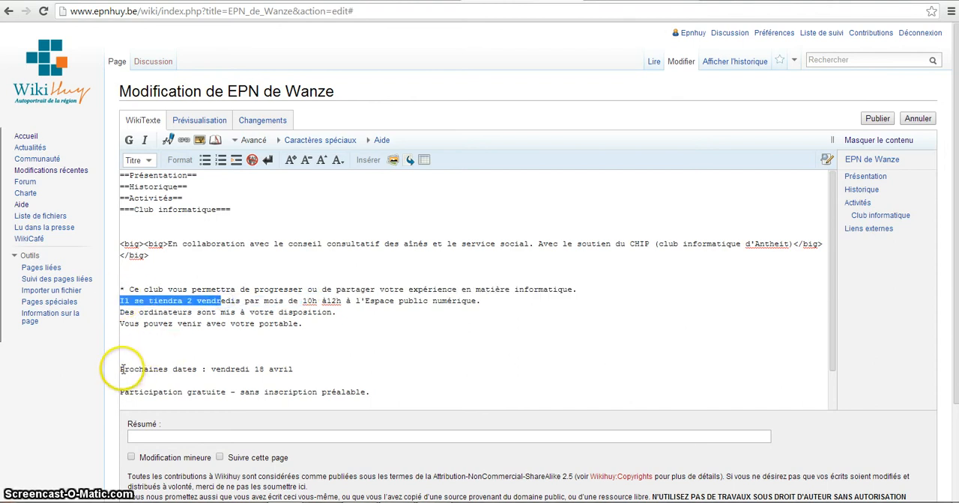
drag(120, 369, 246, 371)
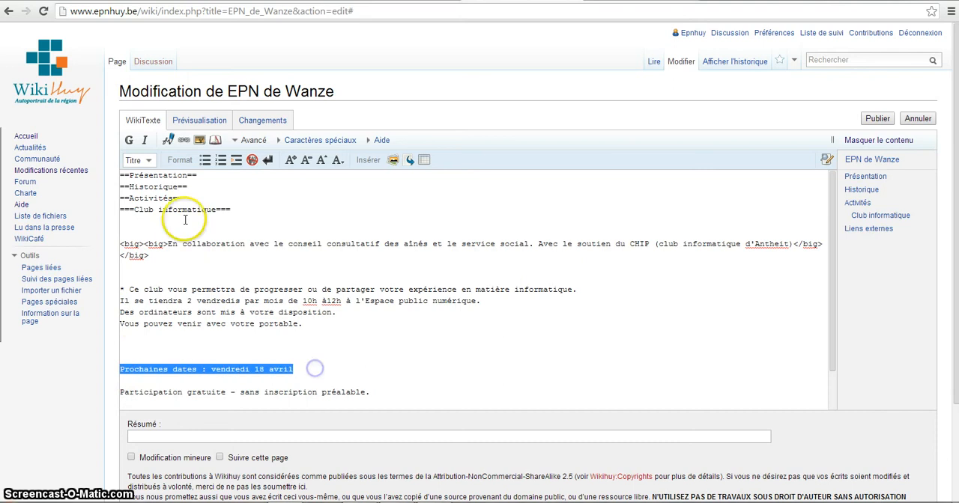
click(204, 160)
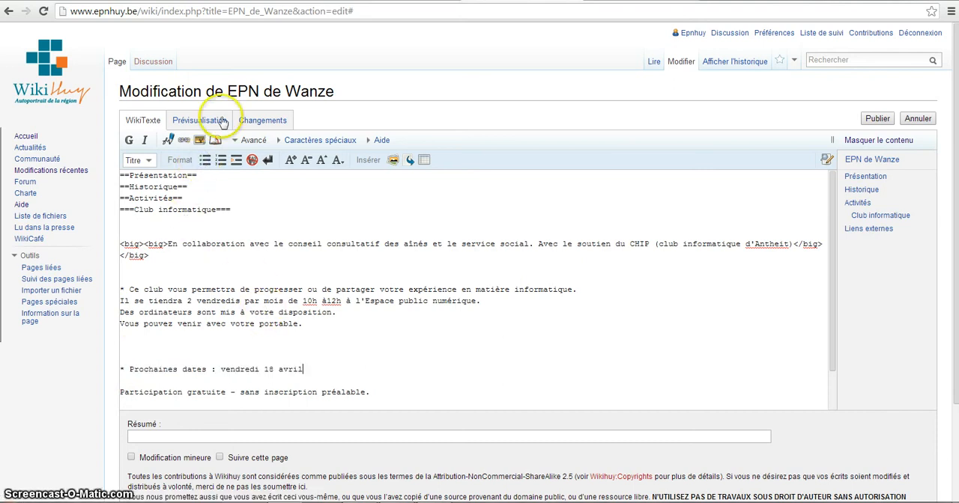
click(197, 125)
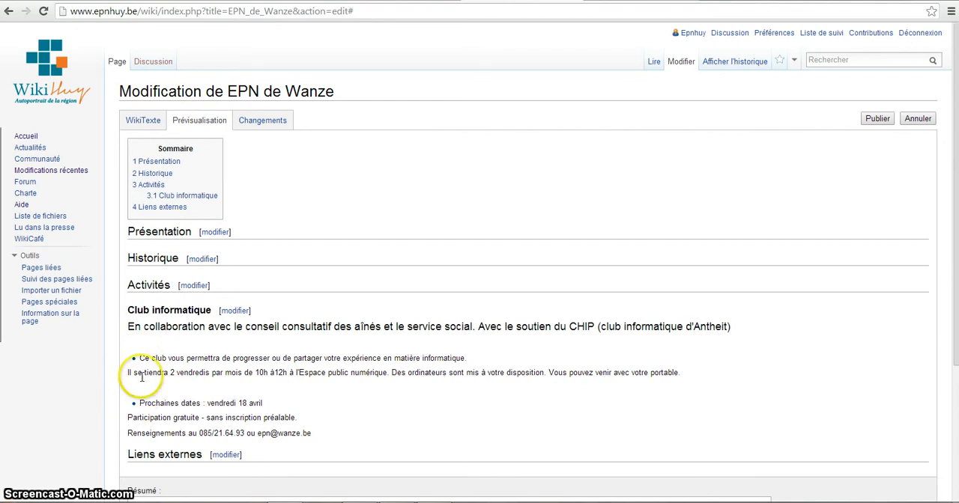
click(141, 123)
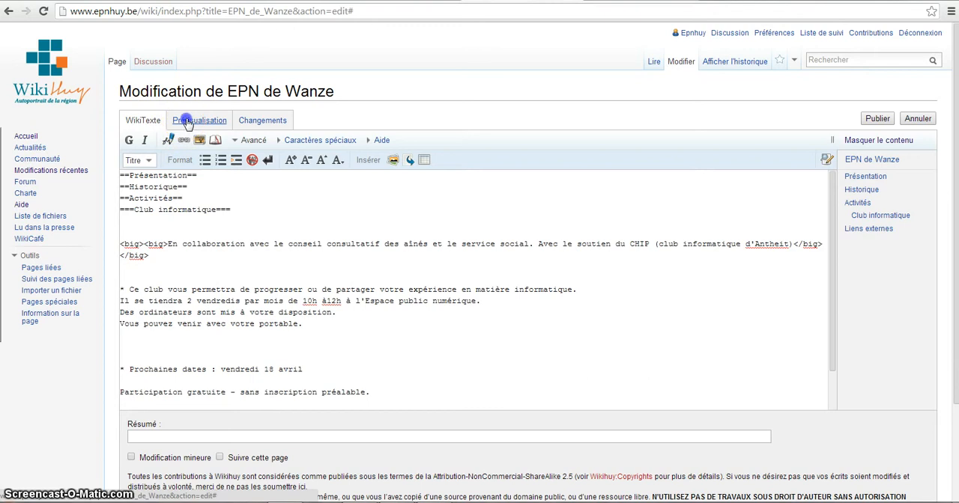
click(187, 124)
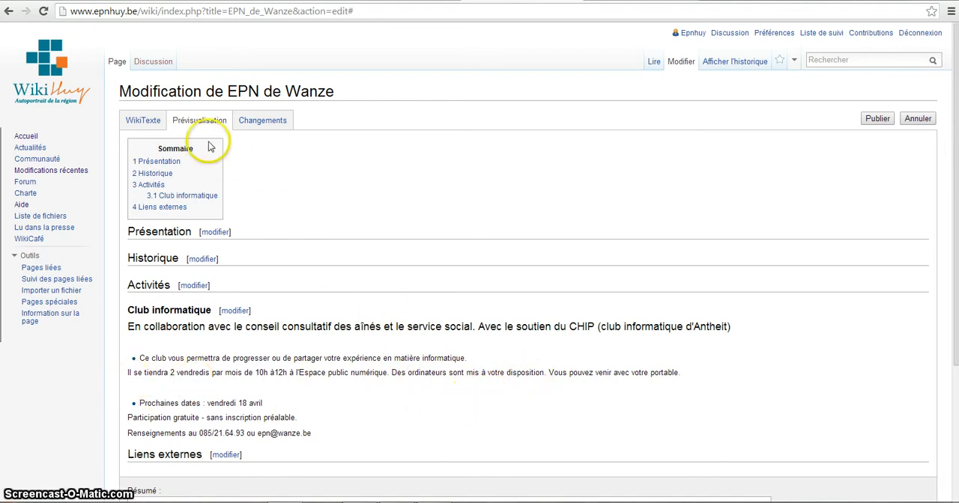
click(140, 125)
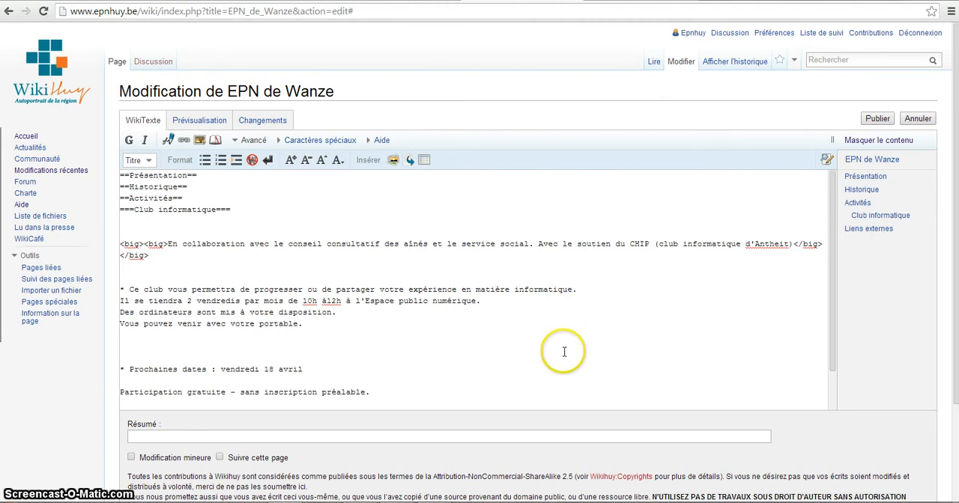
Insert line breaks at the end of the four lines from "Ce club" to "votre portable." and preview the page.
click(268, 163)
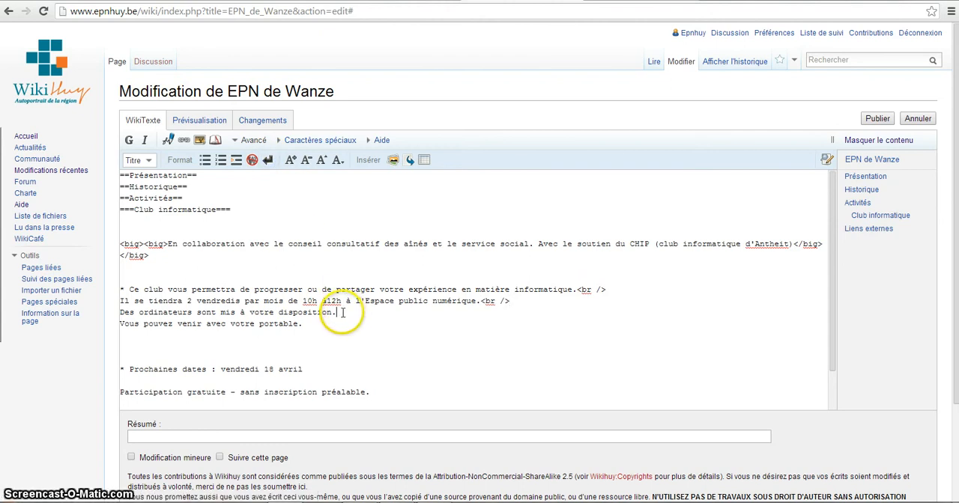
click(268, 160)
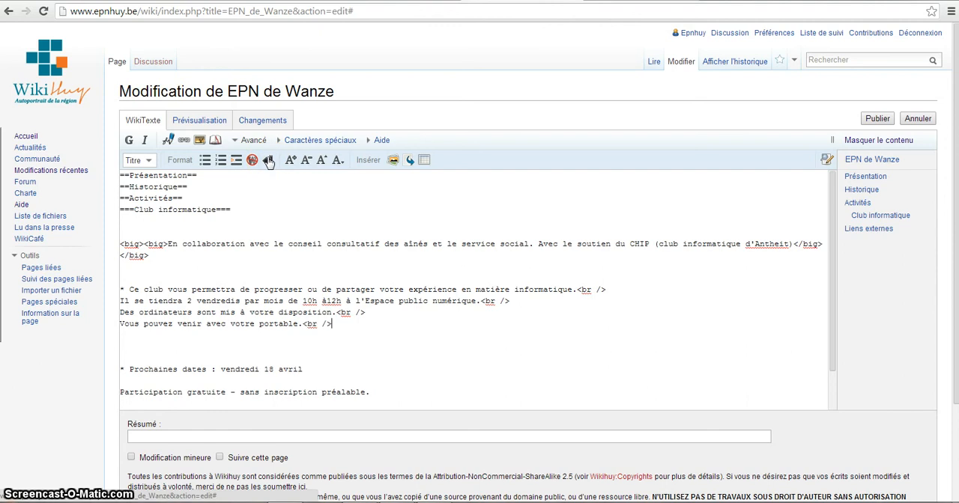
click(201, 121)
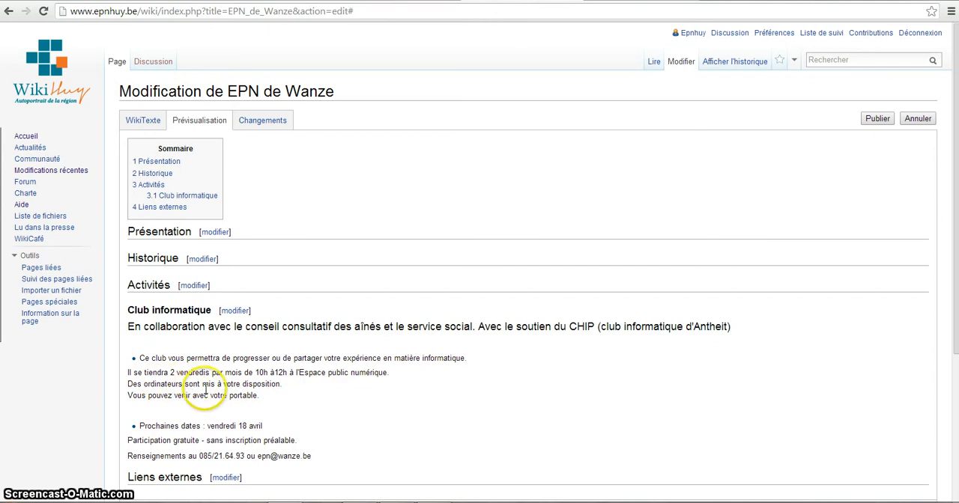
click(142, 120)
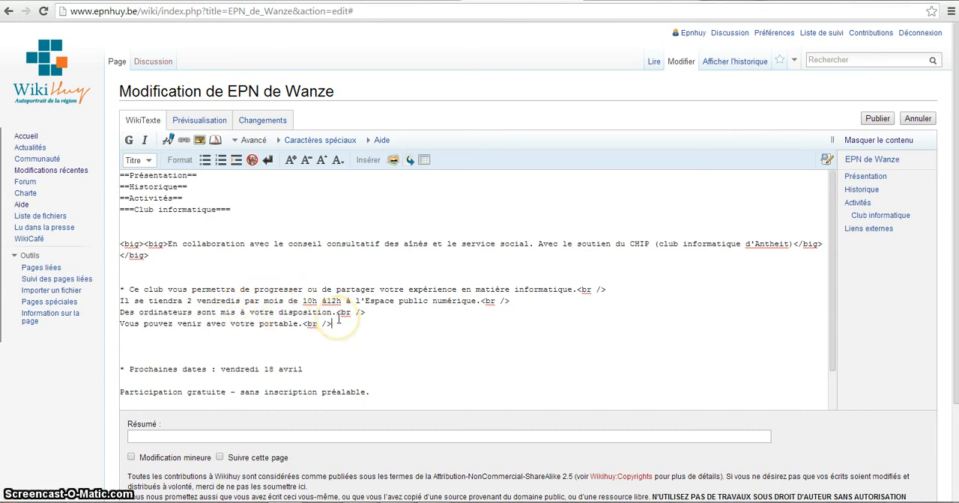
Add a horizontal rule (----) on a new line below "Vous pouvez venir avec votre portable." and preview it.
key(Return)
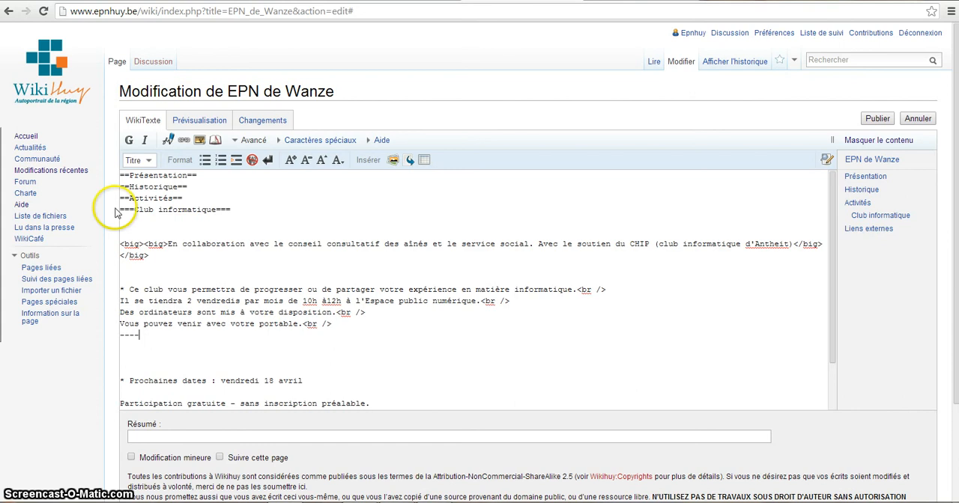
click(188, 123)
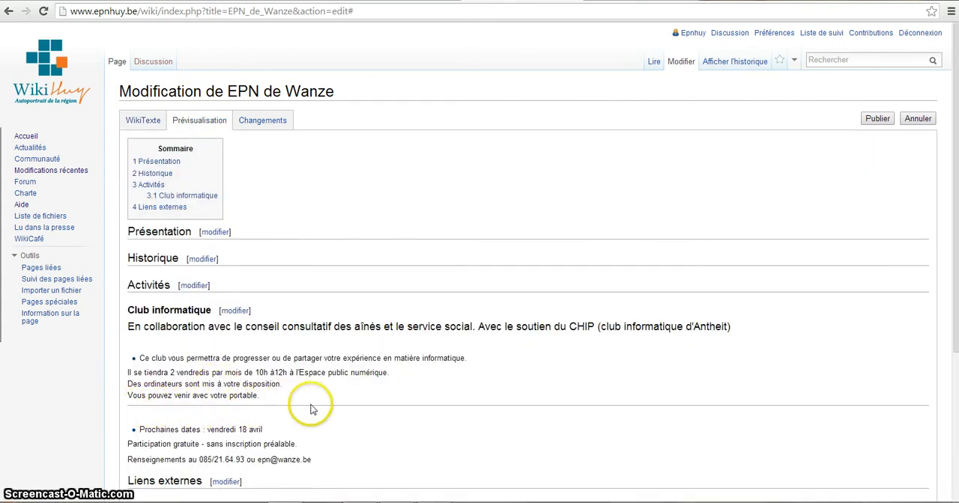
click(144, 120)
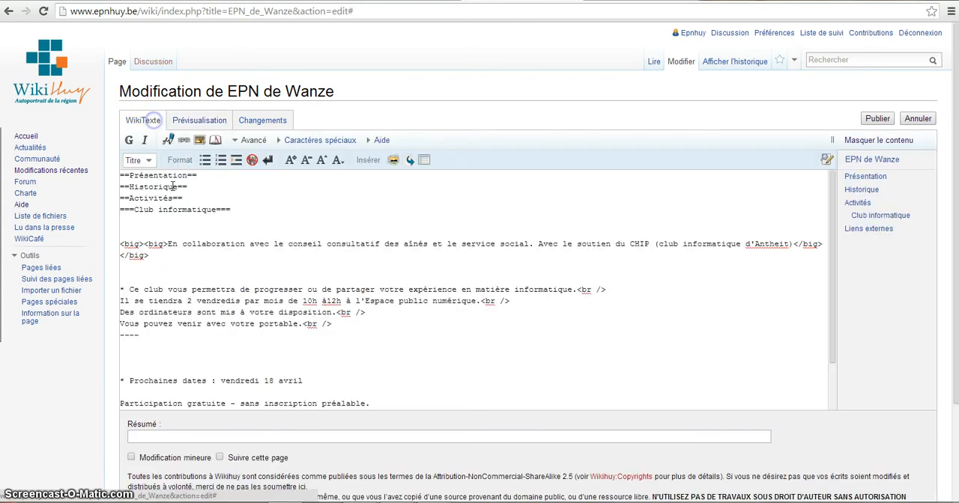
Delete the horizontal rule below the "Vous pouvez venir avec votre portable." line.
key(BackSpace)
key(BackSpace)
key(BackSpace)
key(BackSpace)
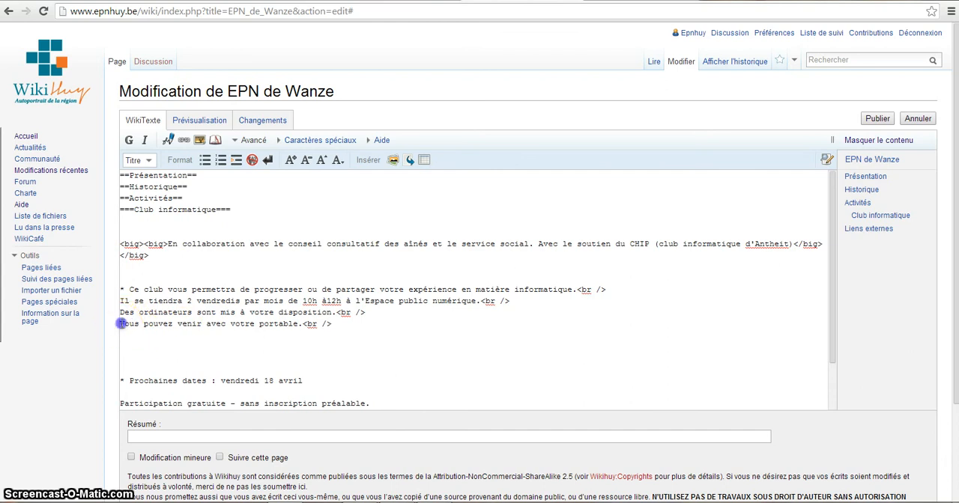
Indent "Vous pouvez venir avec votre portable." with leading spaces, preview it, then widen the indent and preview again.
click(120, 324)
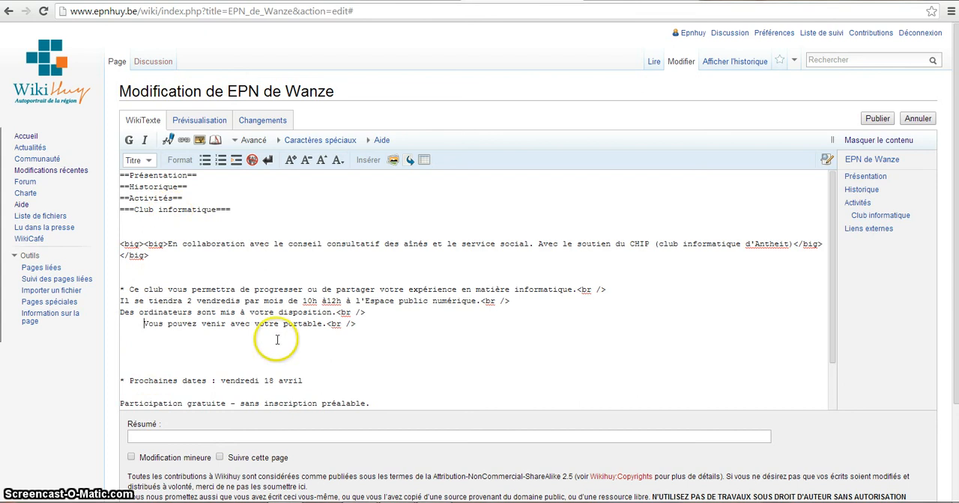
click(197, 125)
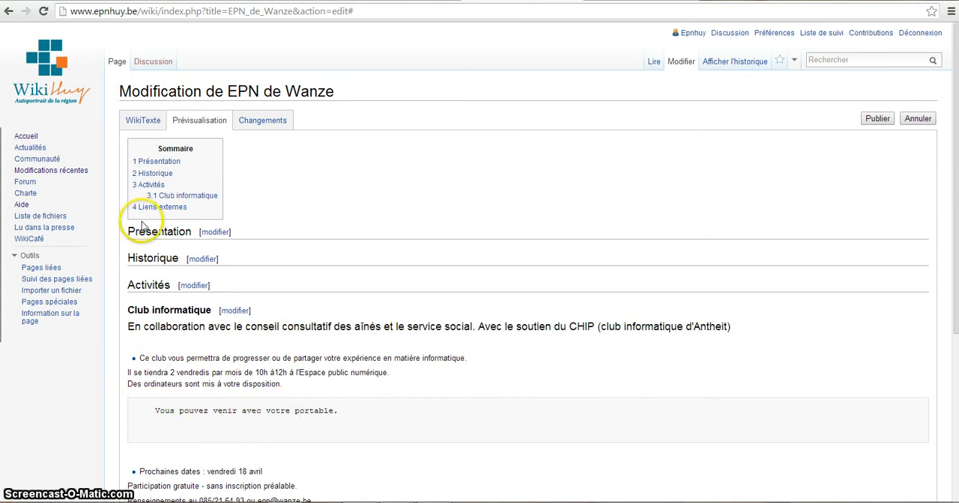
click(134, 121)
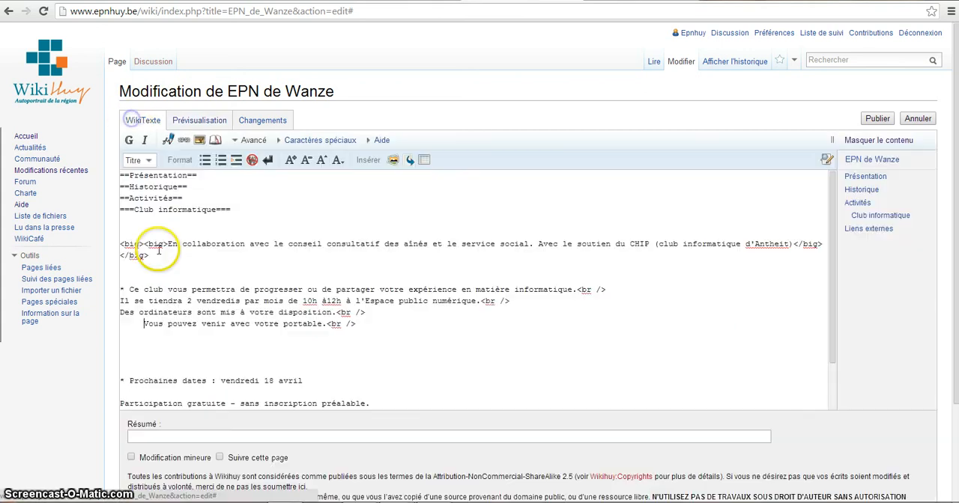
click(136, 324)
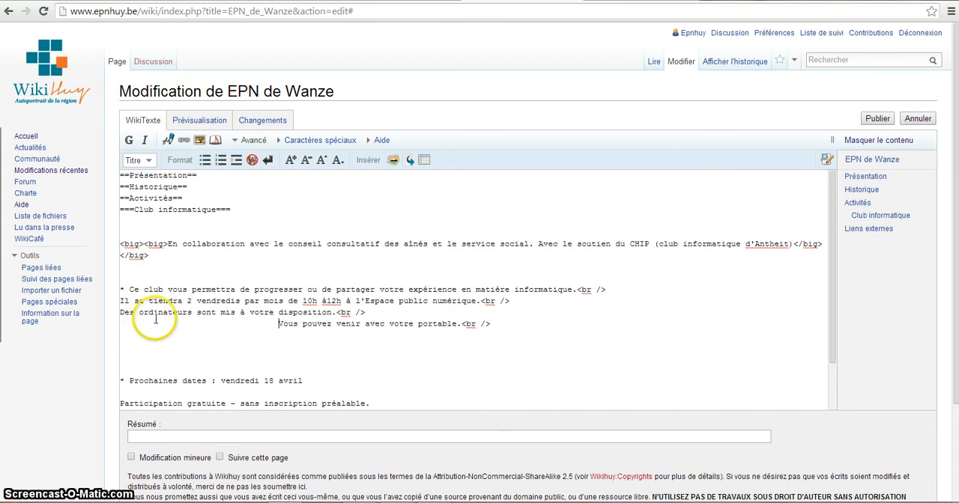
click(219, 122)
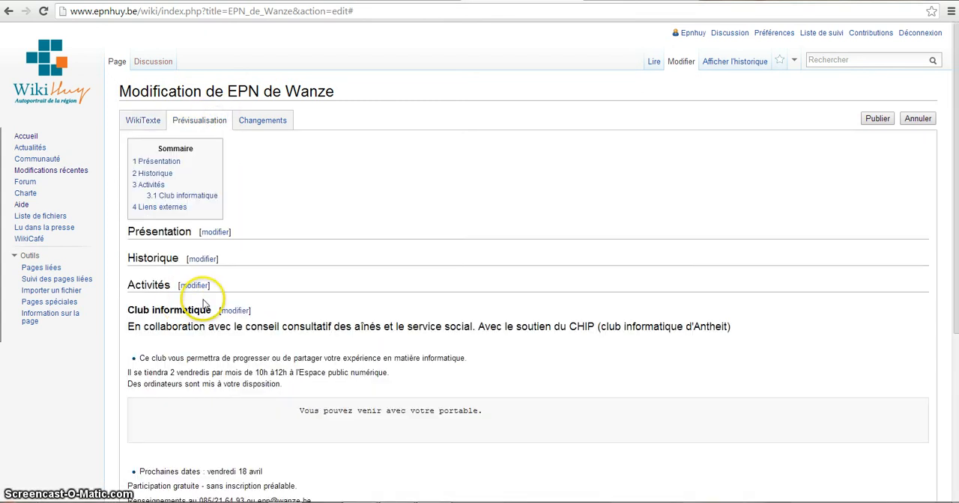